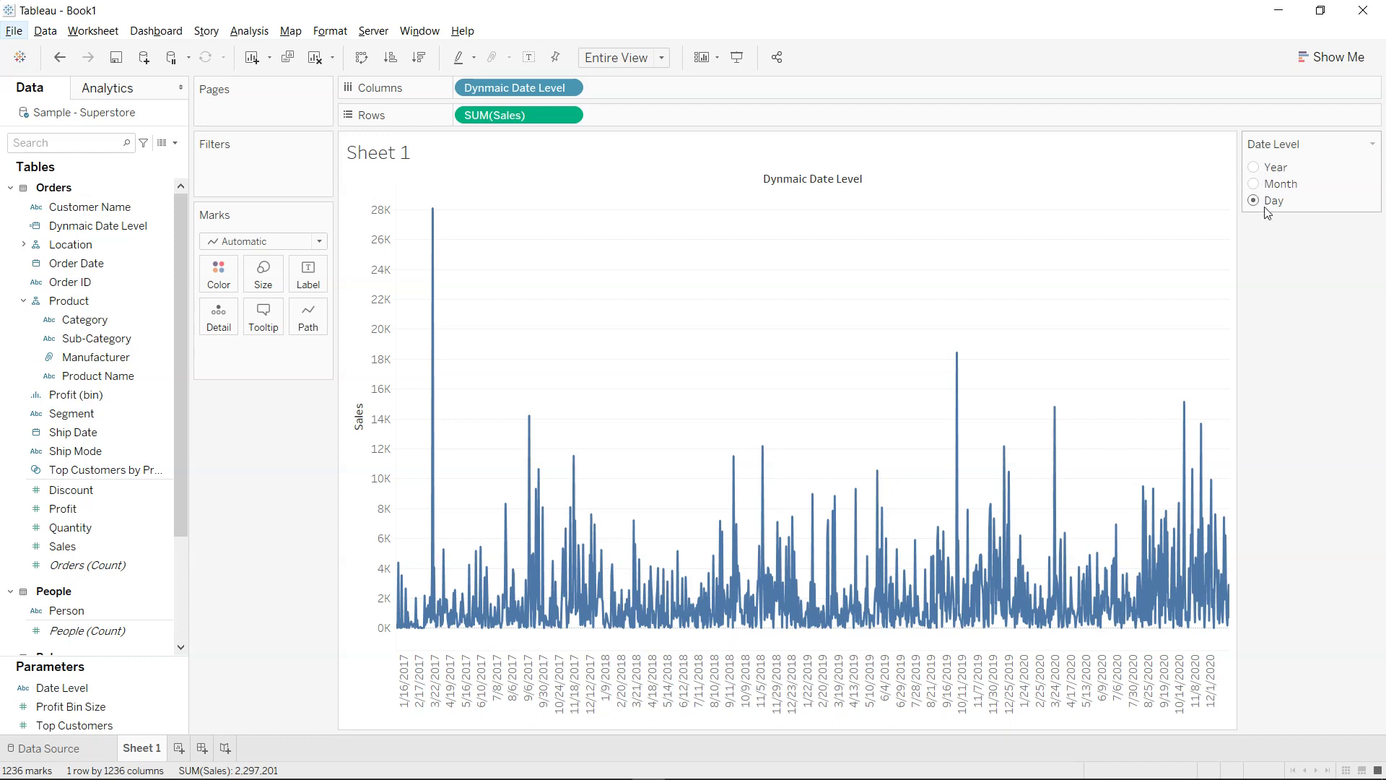
Step: Switch the chart's Date Level to Year, then Month, then back to Day
left_click(1254, 167)
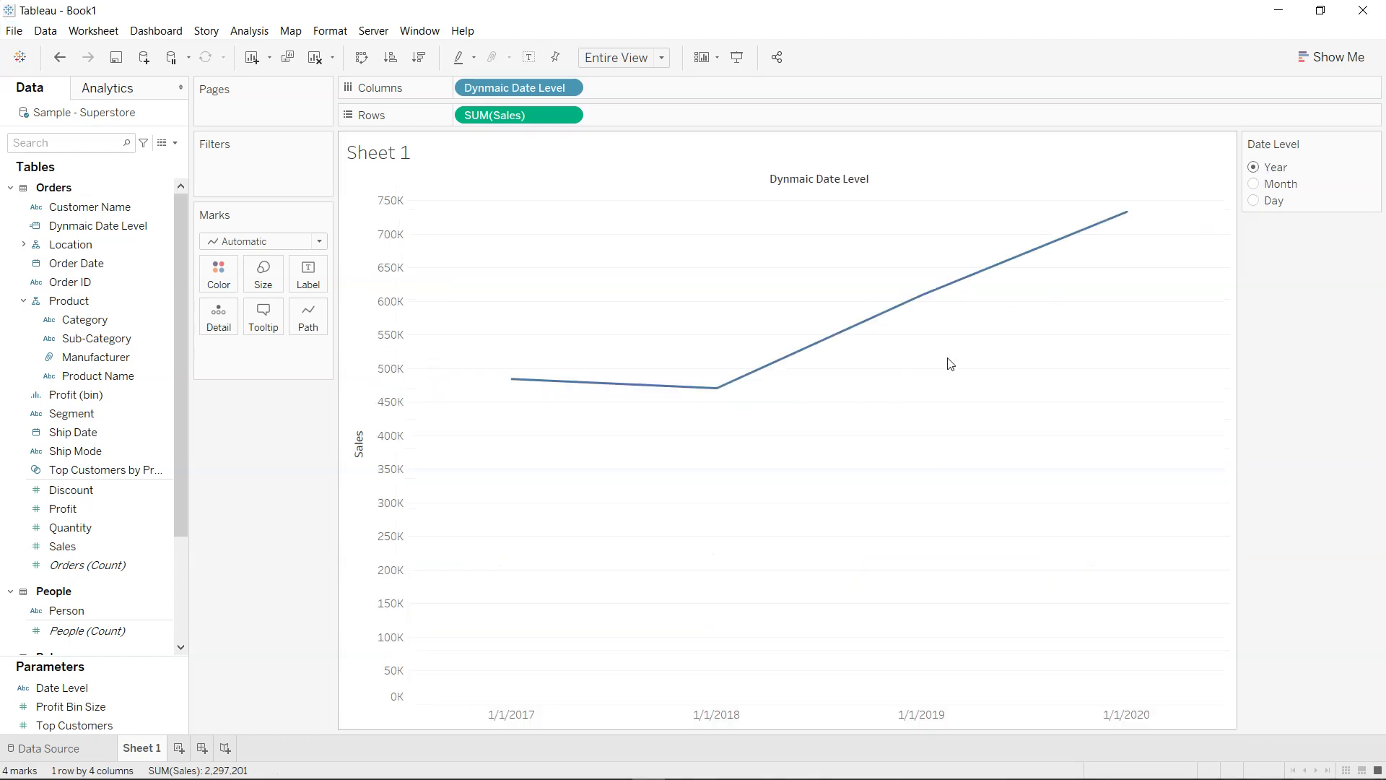
left_click(1256, 184)
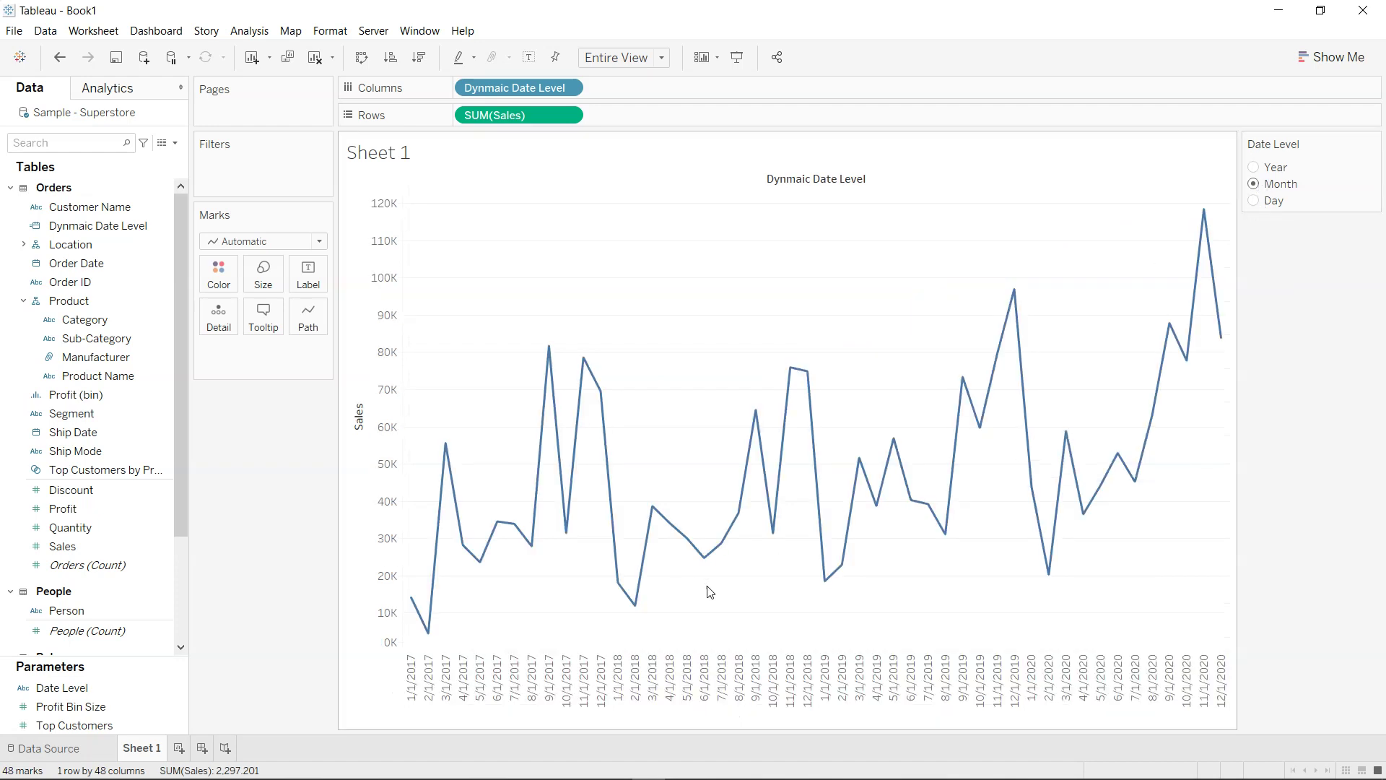
left_click(1254, 201)
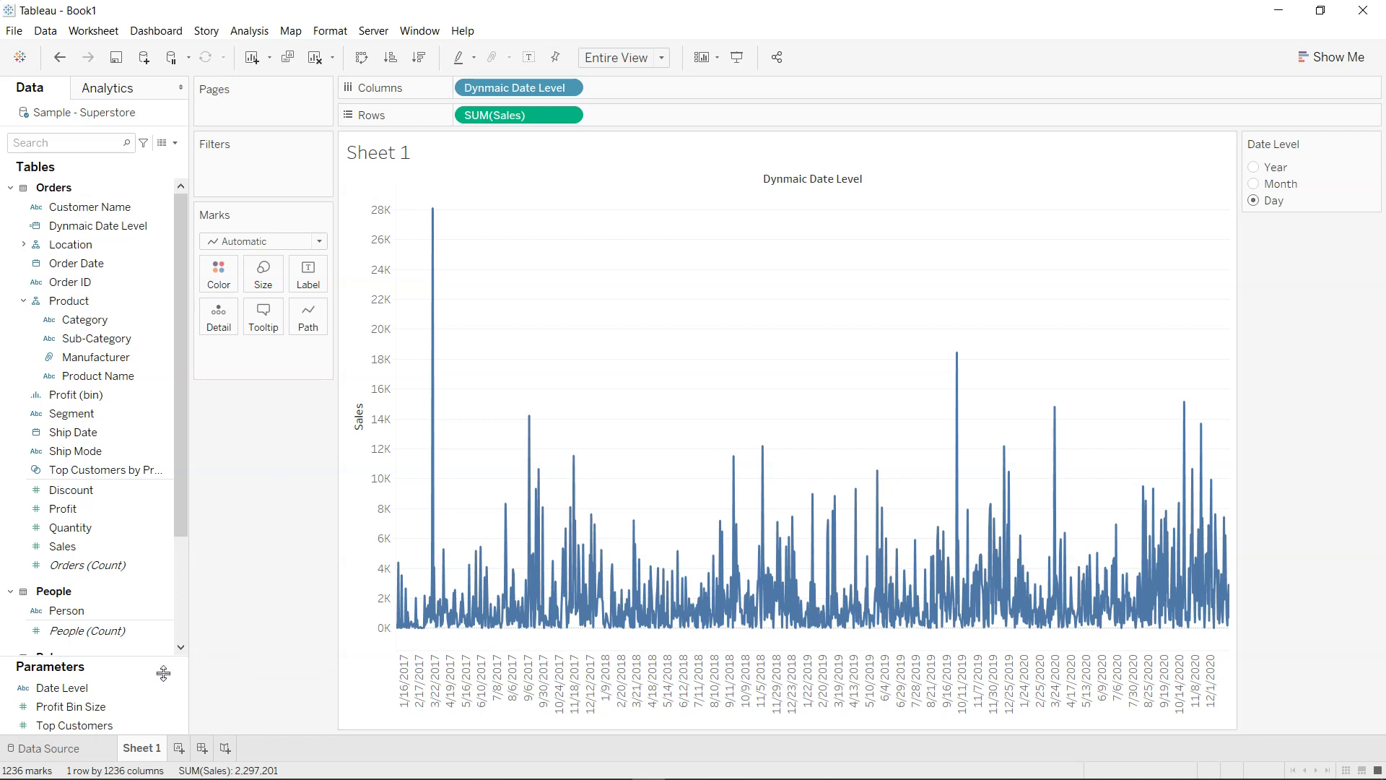
Step: Inspect the Date Level parameter's settings and close them without changes
left_click(154, 697)
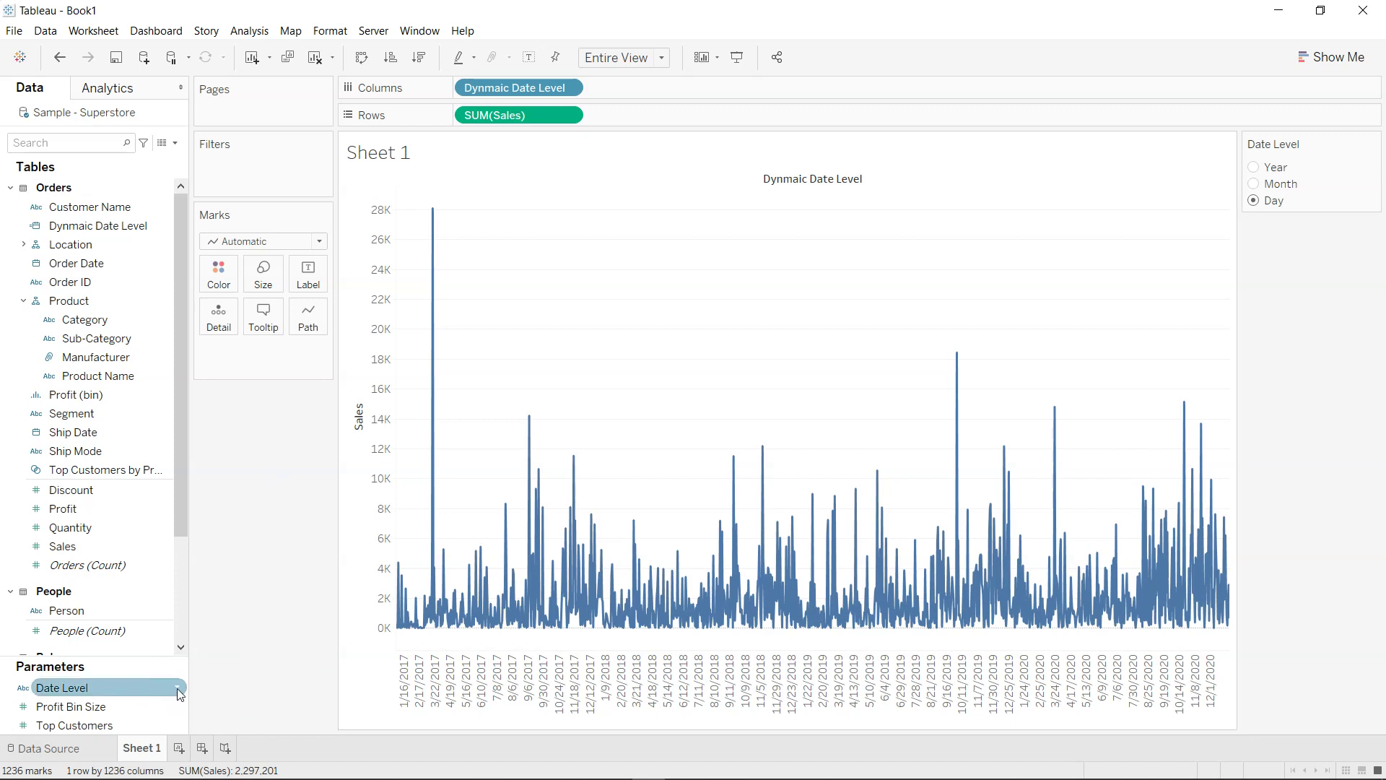
left_click(178, 689)
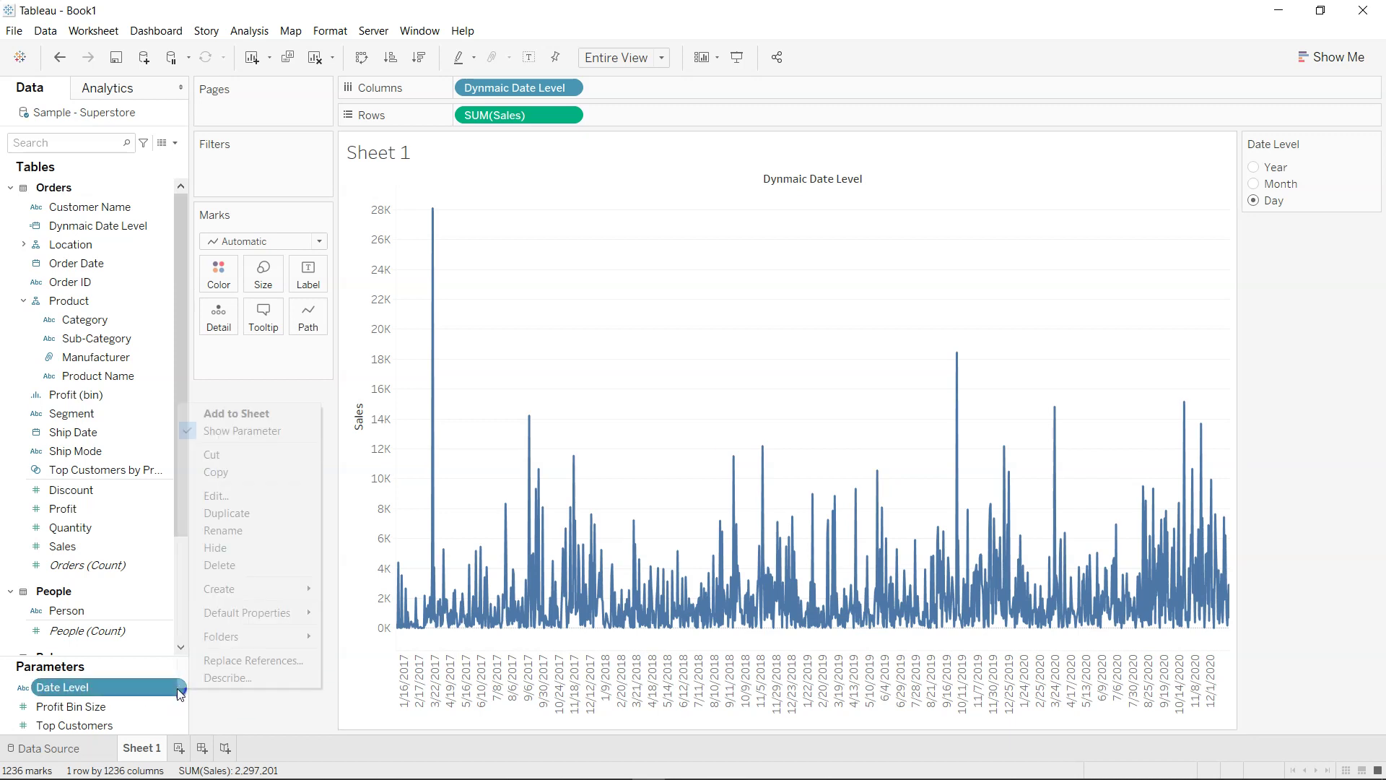
left_click(239, 495)
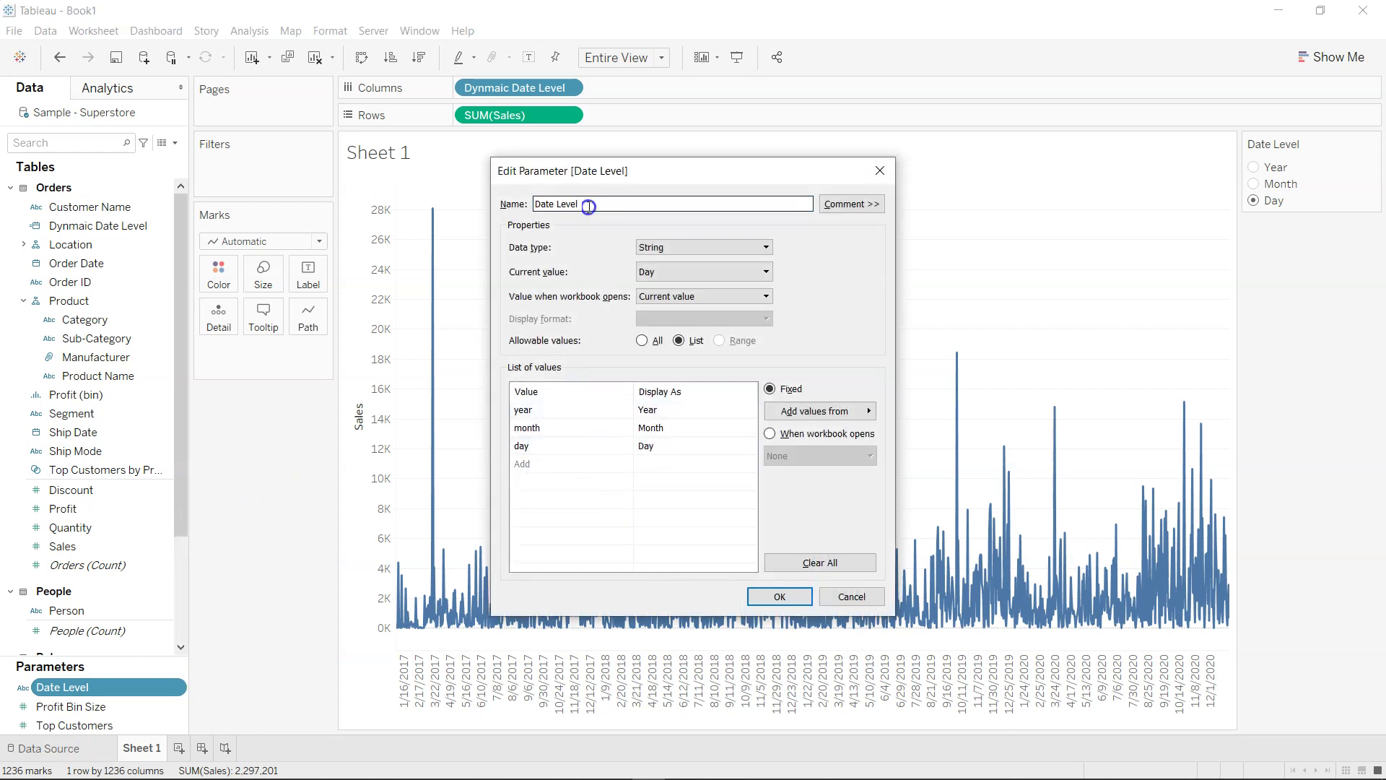
left_click_drag(581, 203, 535, 204)
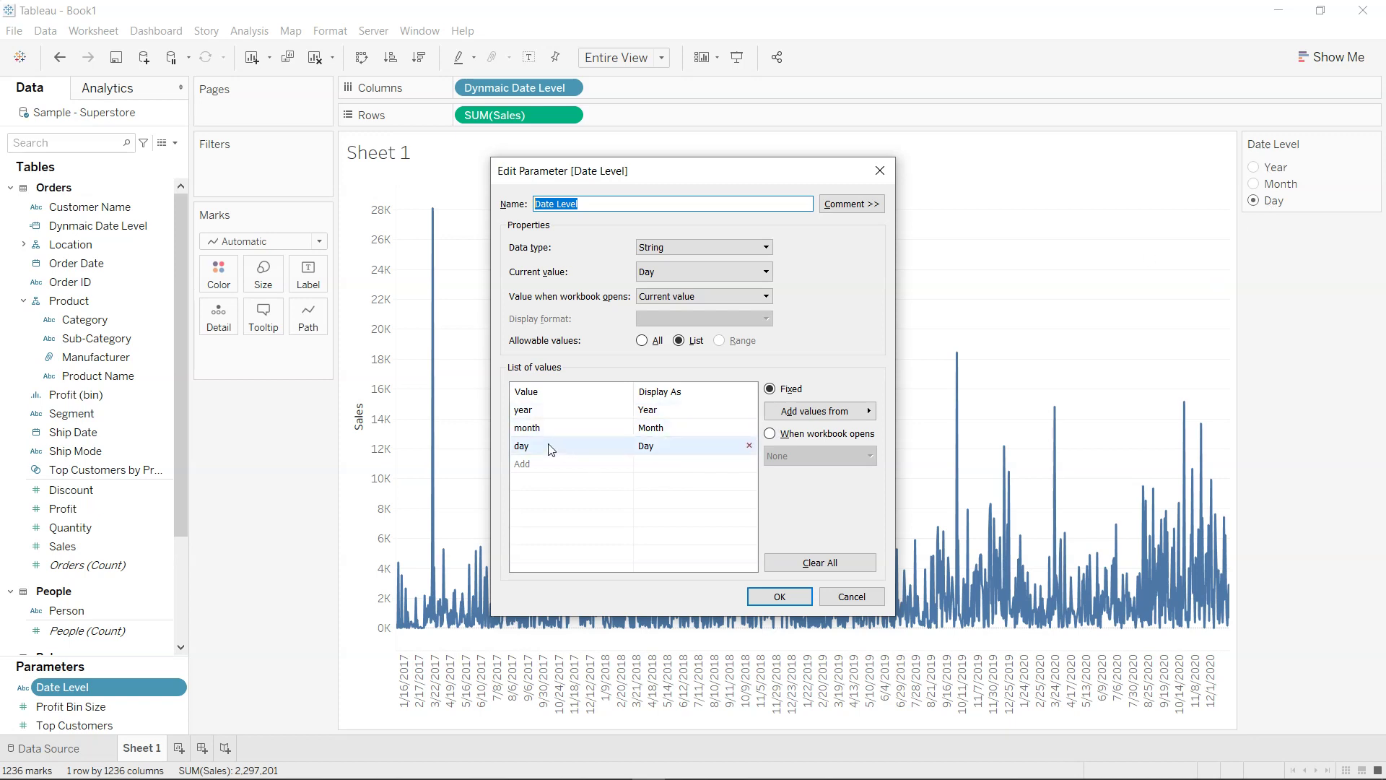
left_click(852, 596)
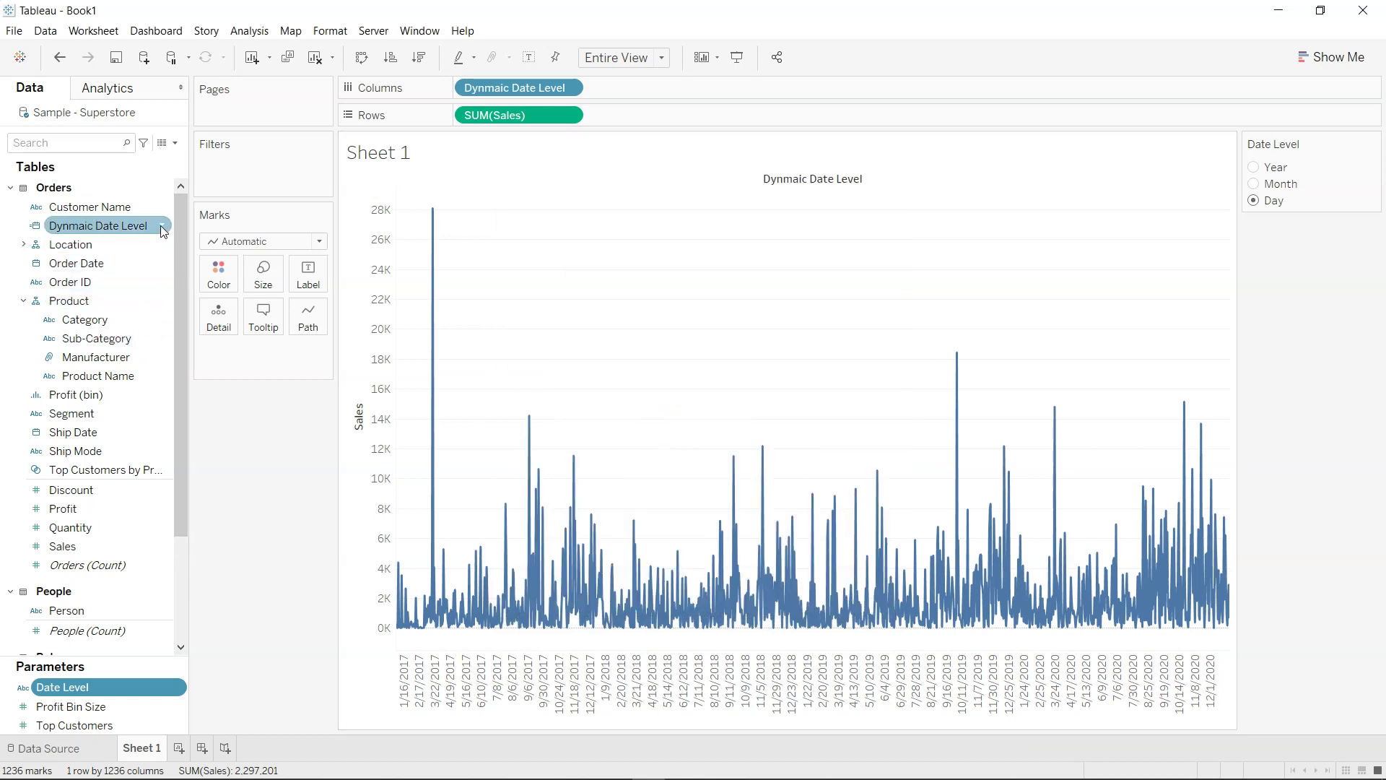
Step: Open the Dynmaic Date Level calculated field for editing
left_click(174, 143)
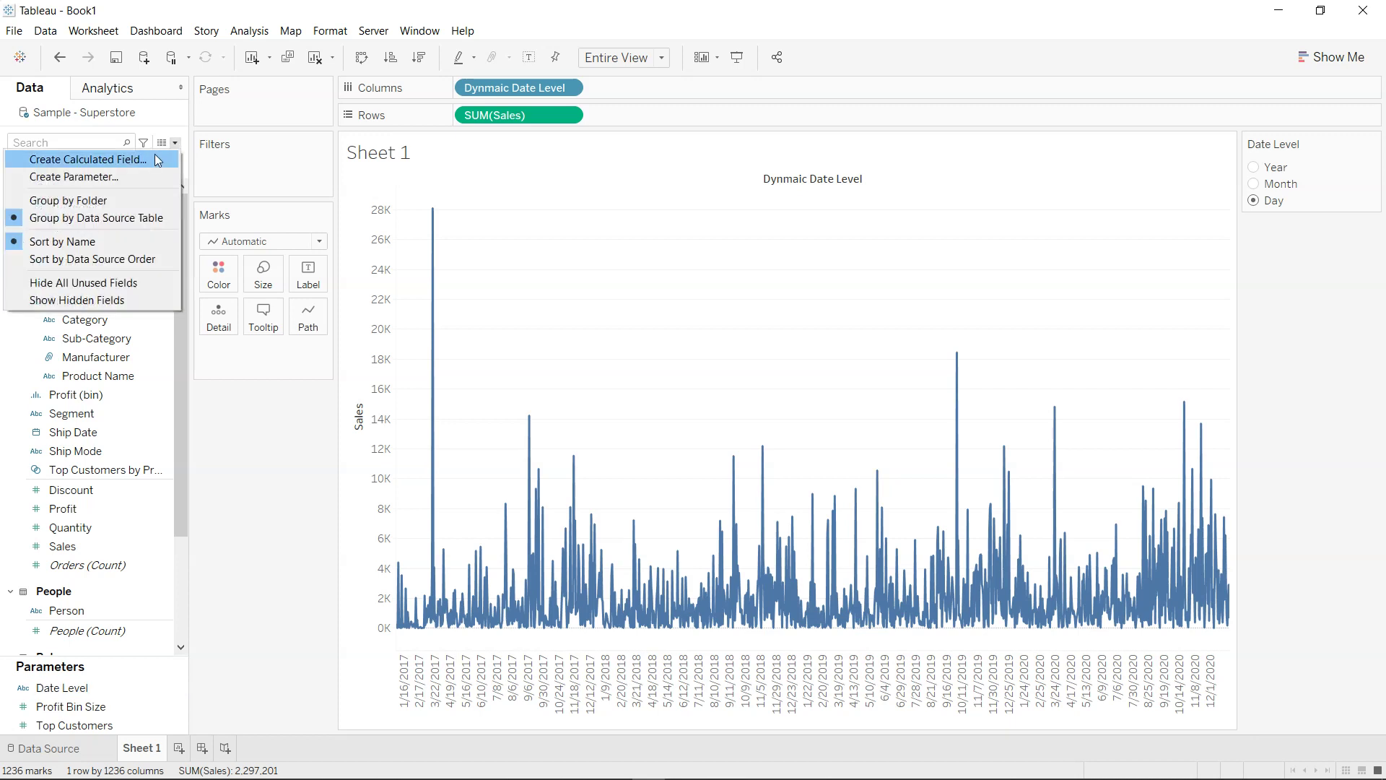
left_click(175, 143)
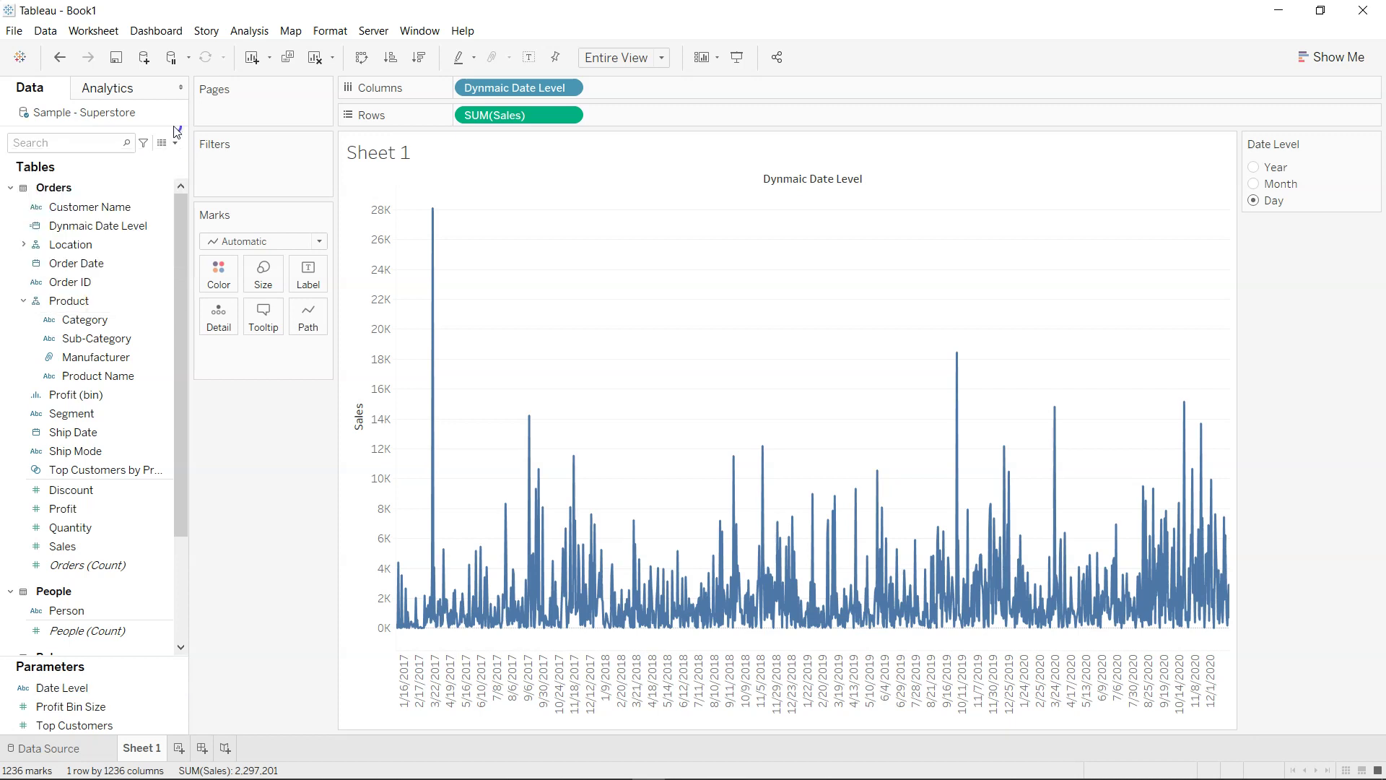
right_click(160, 226)
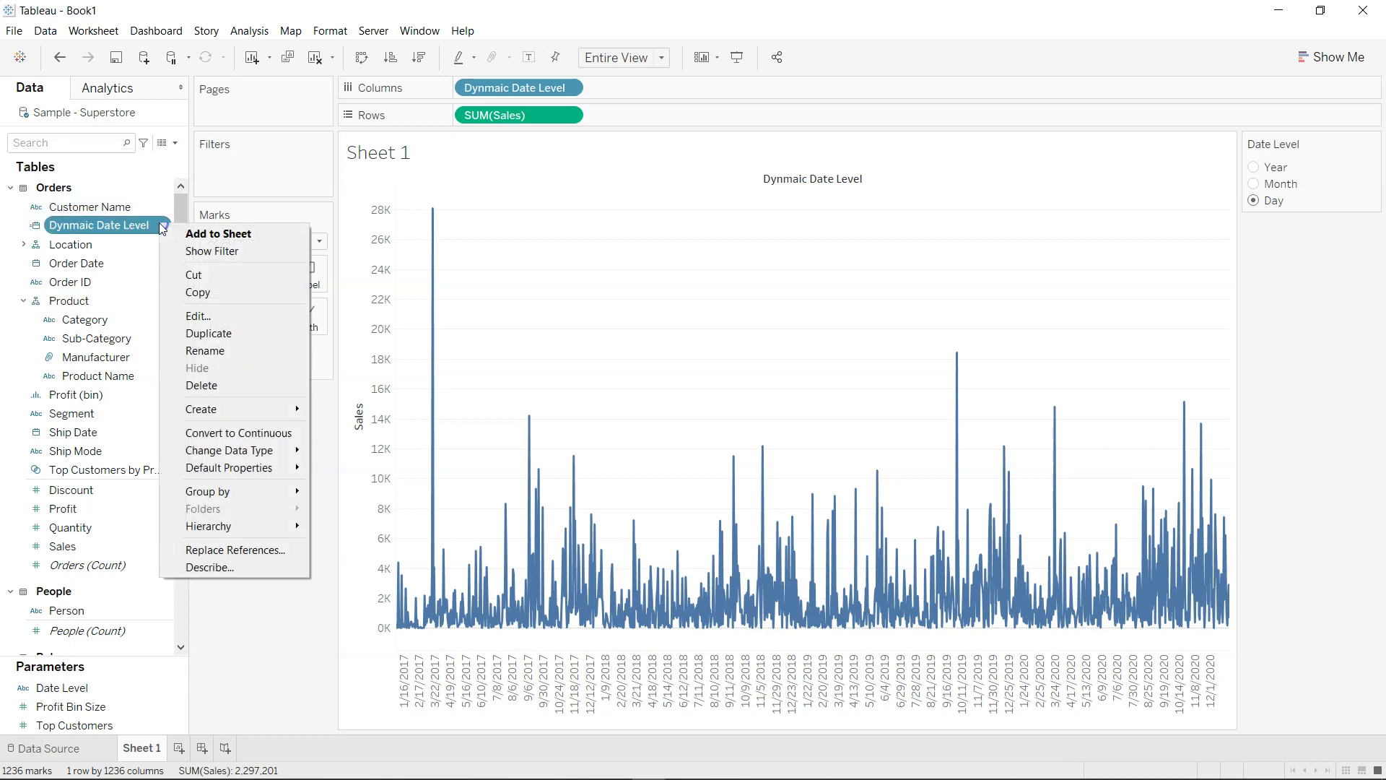
left_click(197, 317)
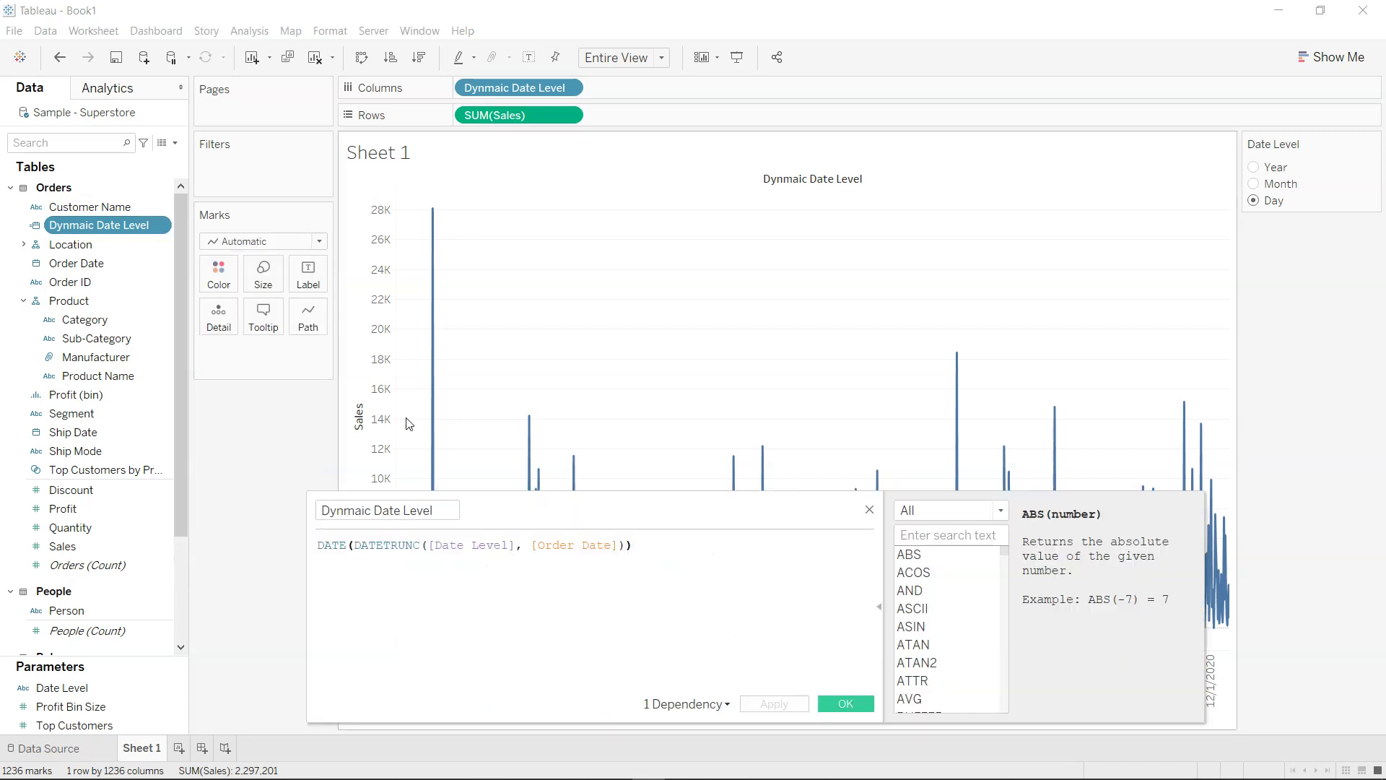
Step: Review the formula DATE(DATETRUNC([Date Level], [Order Date])), leaving it unchanged
left_click_drag(442, 509, 322, 510)
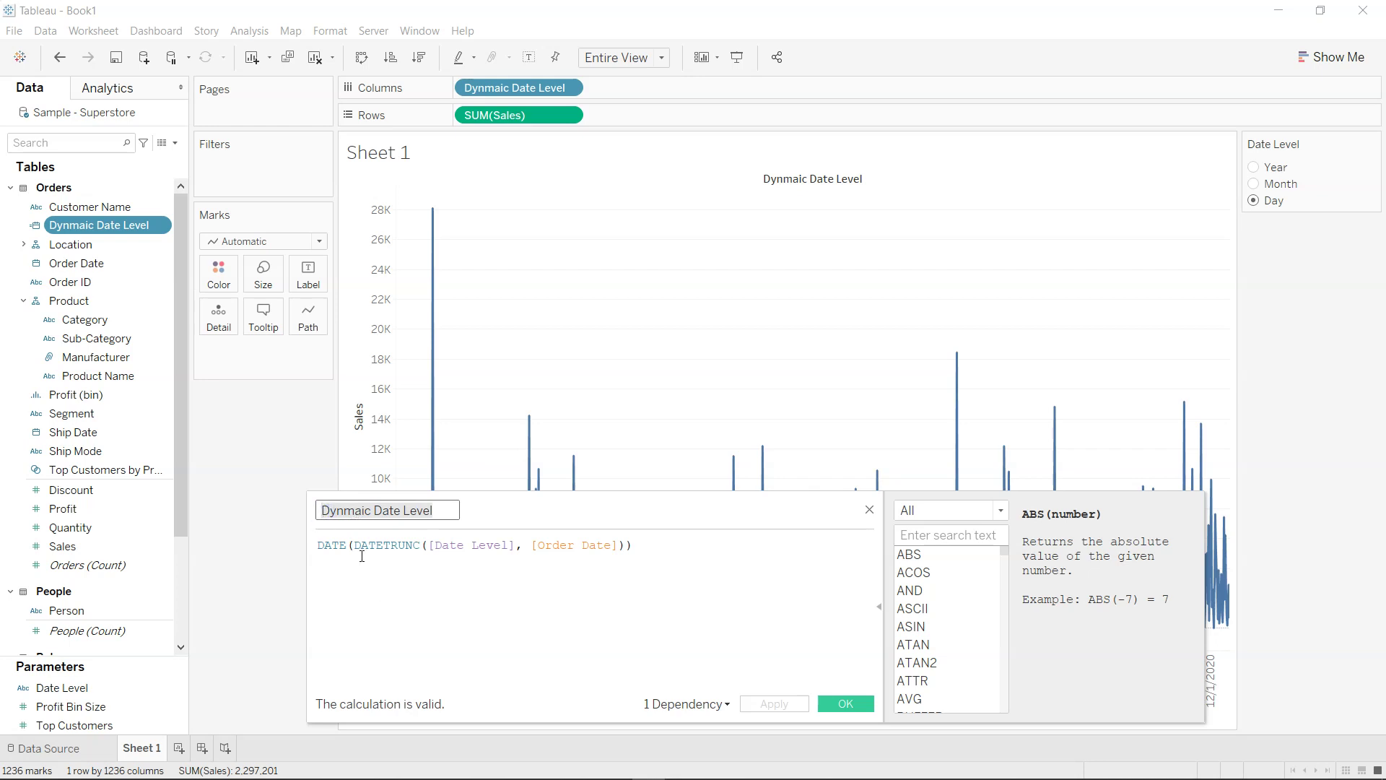
left_click_drag(355, 546, 626, 546)
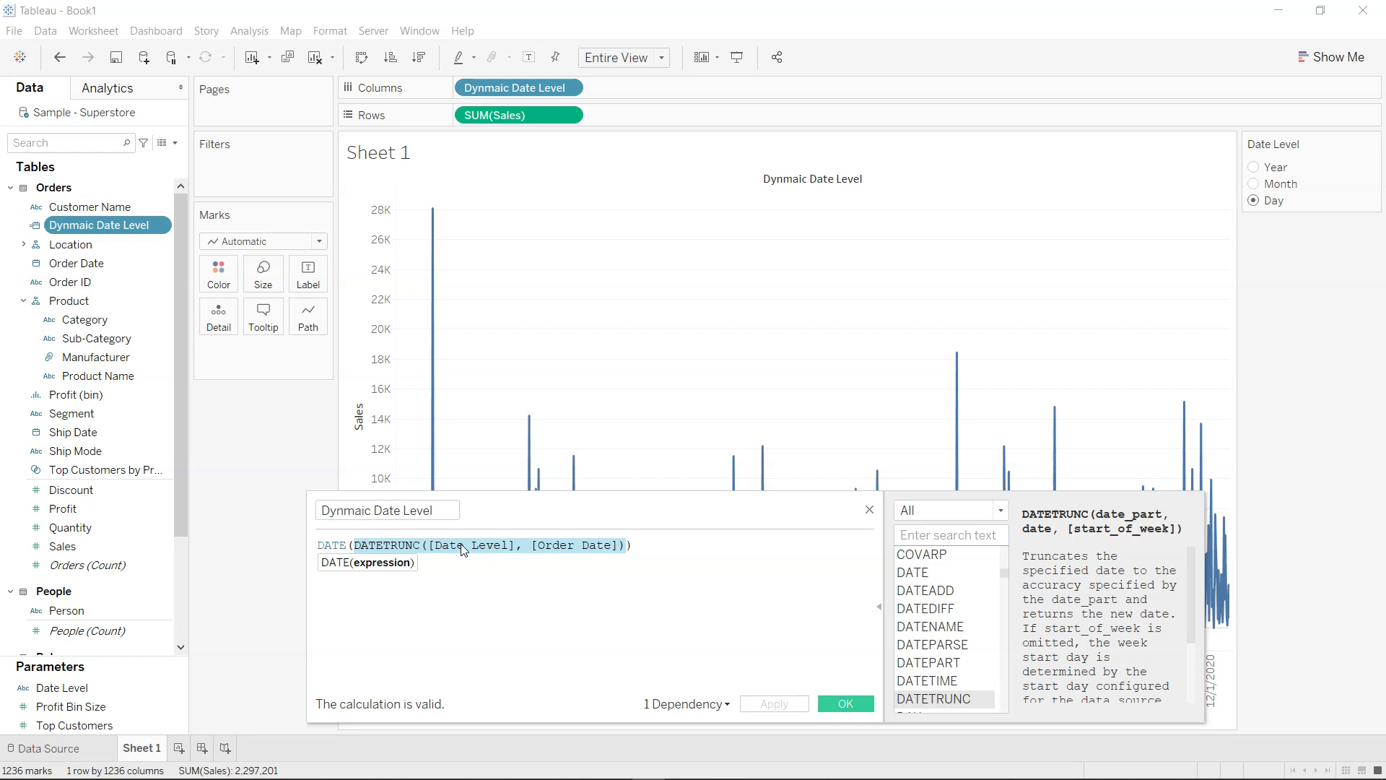
left_click(571, 557)
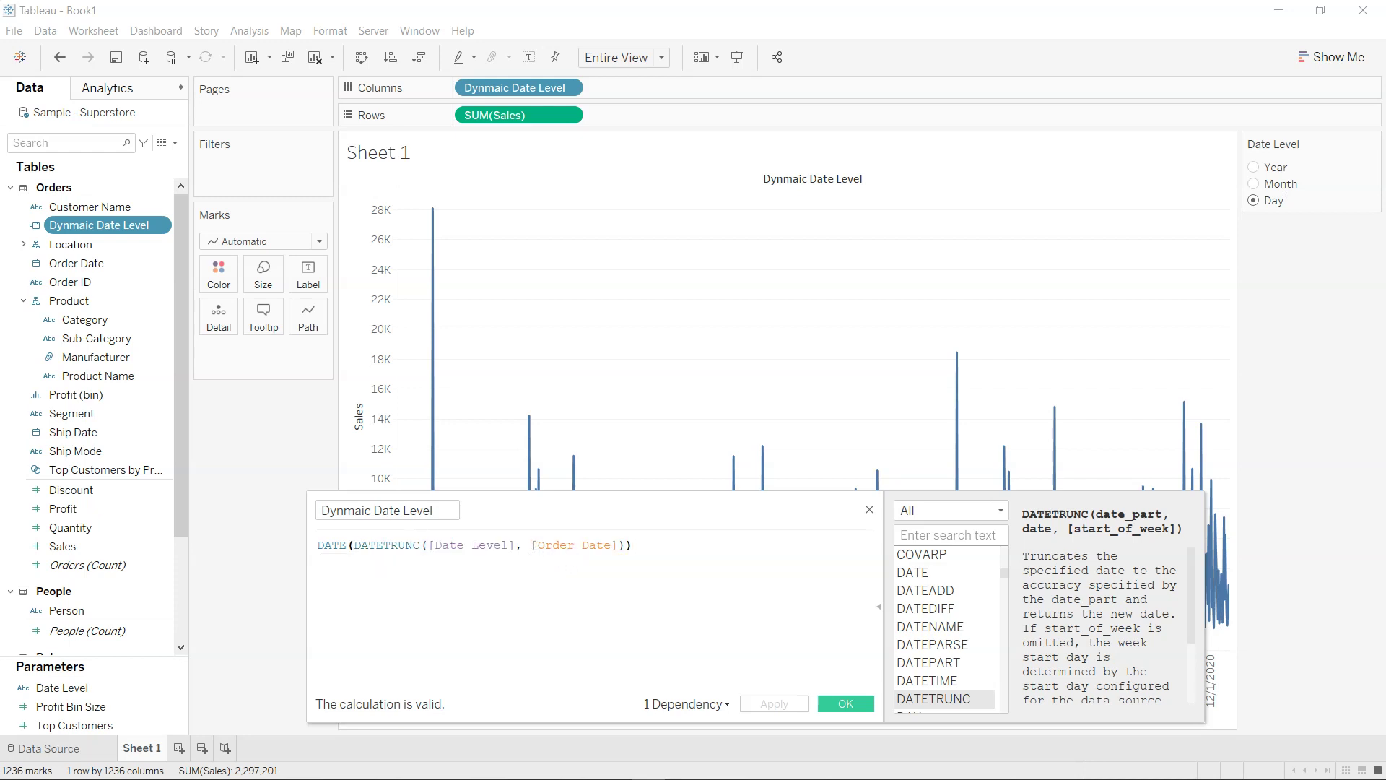
left_click_drag(533, 546, 610, 546)
left_click(610, 546)
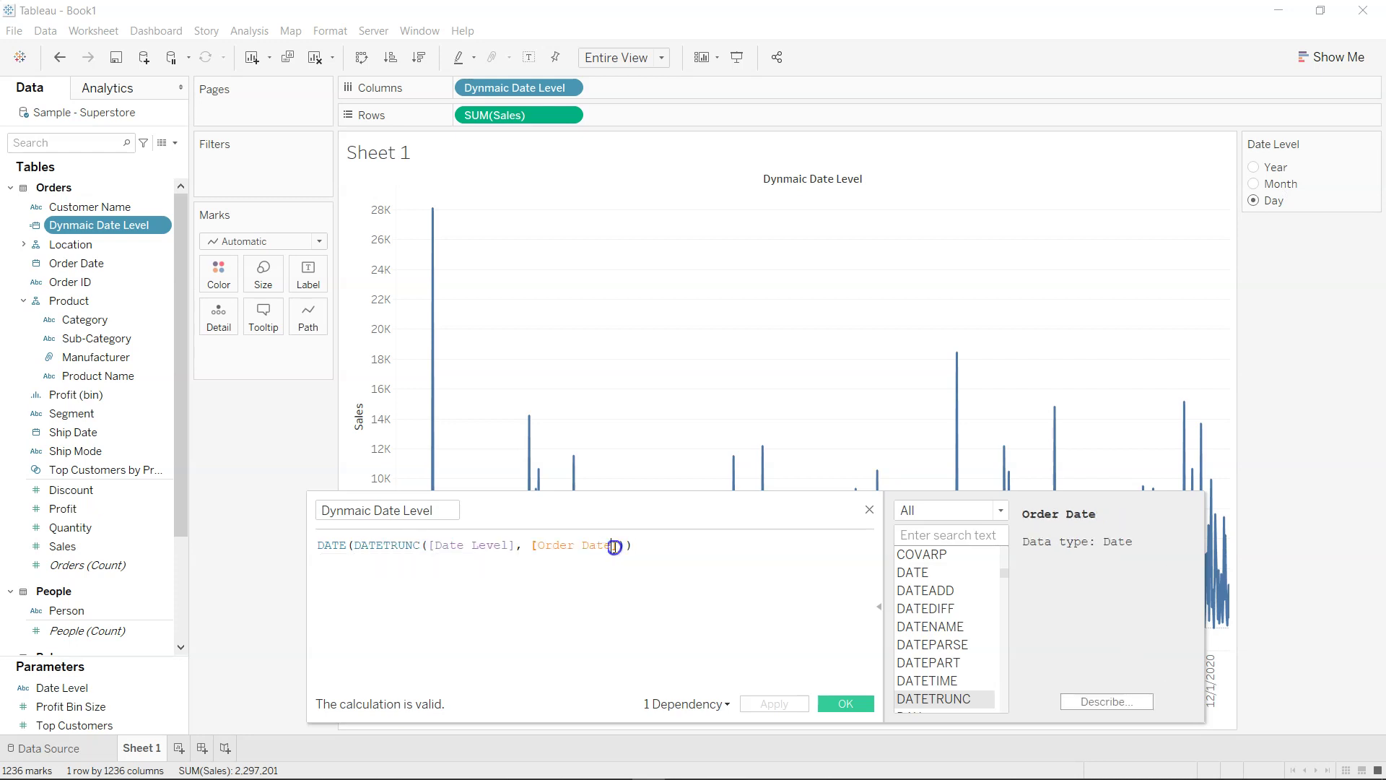
left_click_drag(319, 546, 638, 548)
left_click(642, 550)
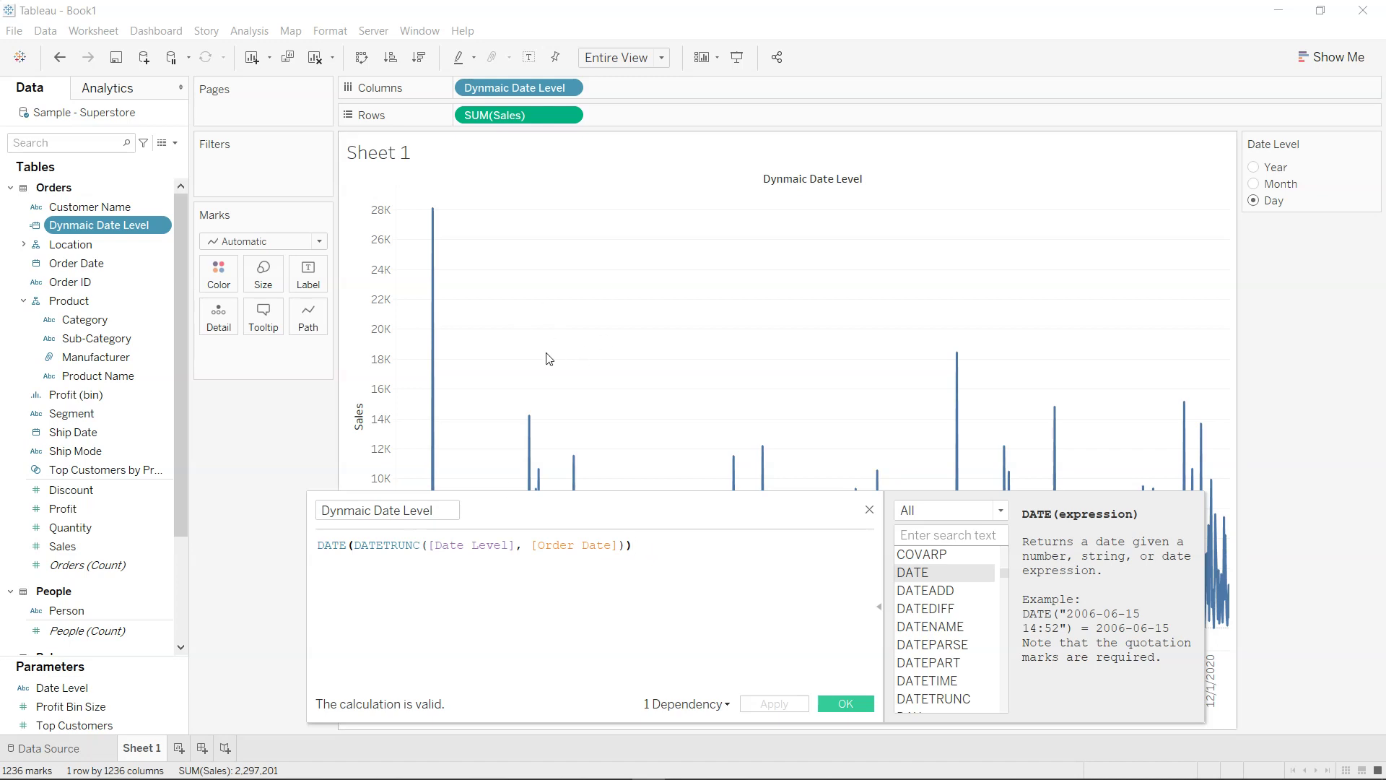
Step: Apply the calculation, test Year/Month/Day levels, and show the Columns date as Exact Date
left_click(847, 703)
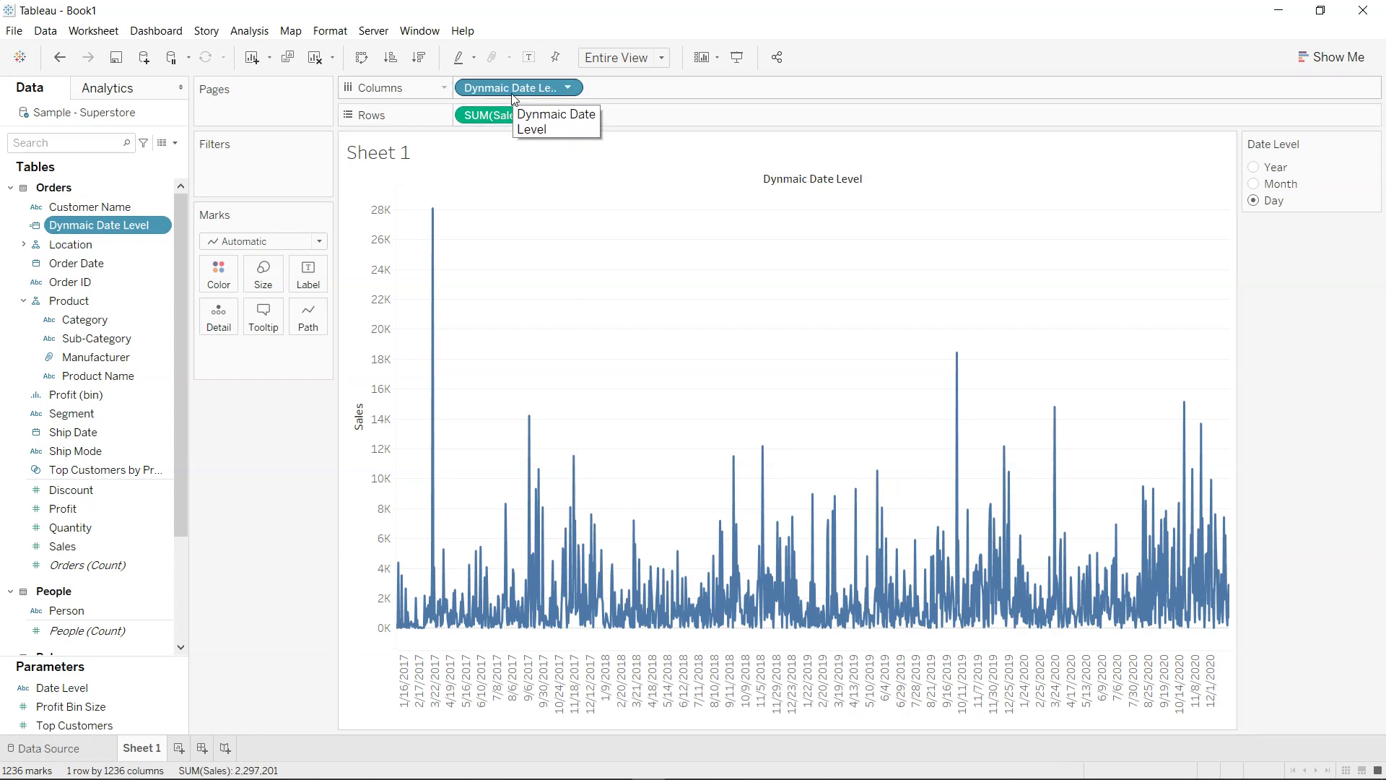
left_click(568, 88)
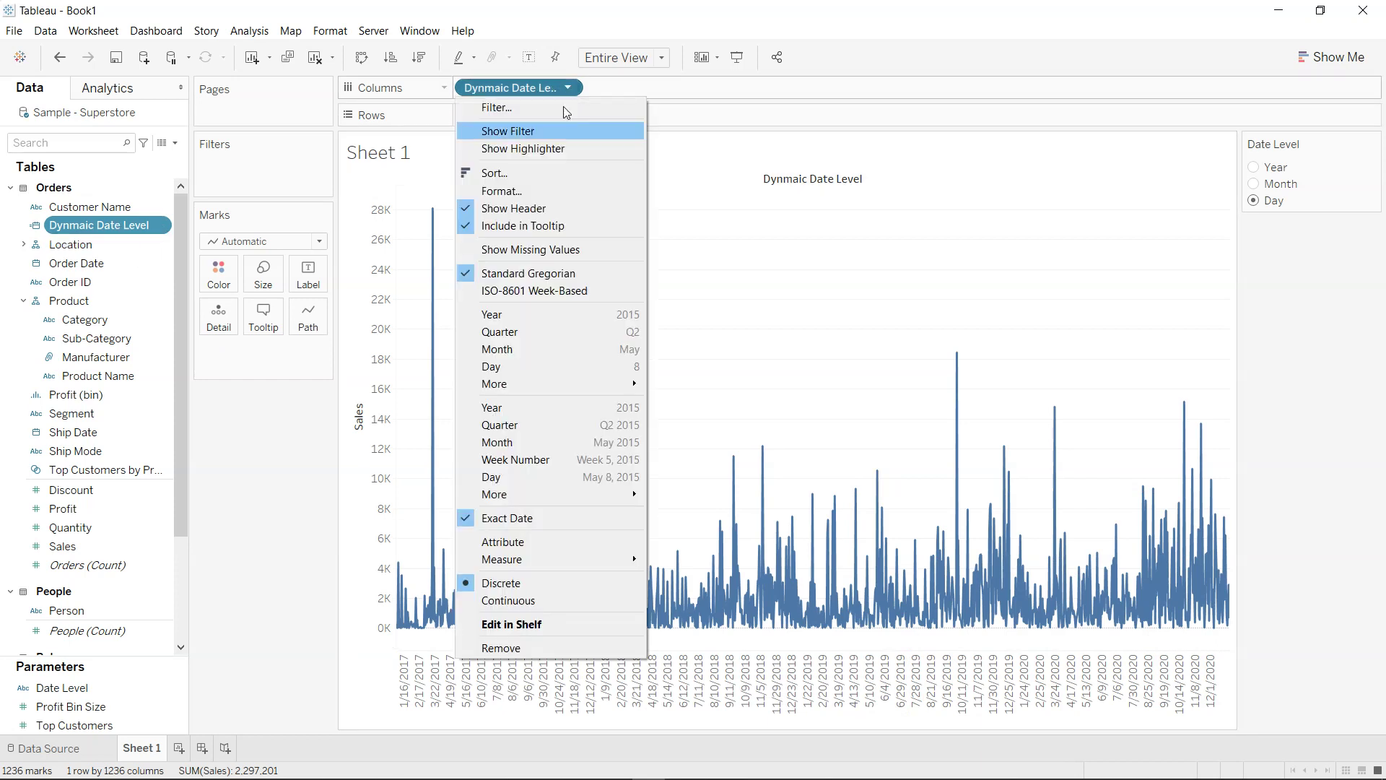
left_click(536, 314)
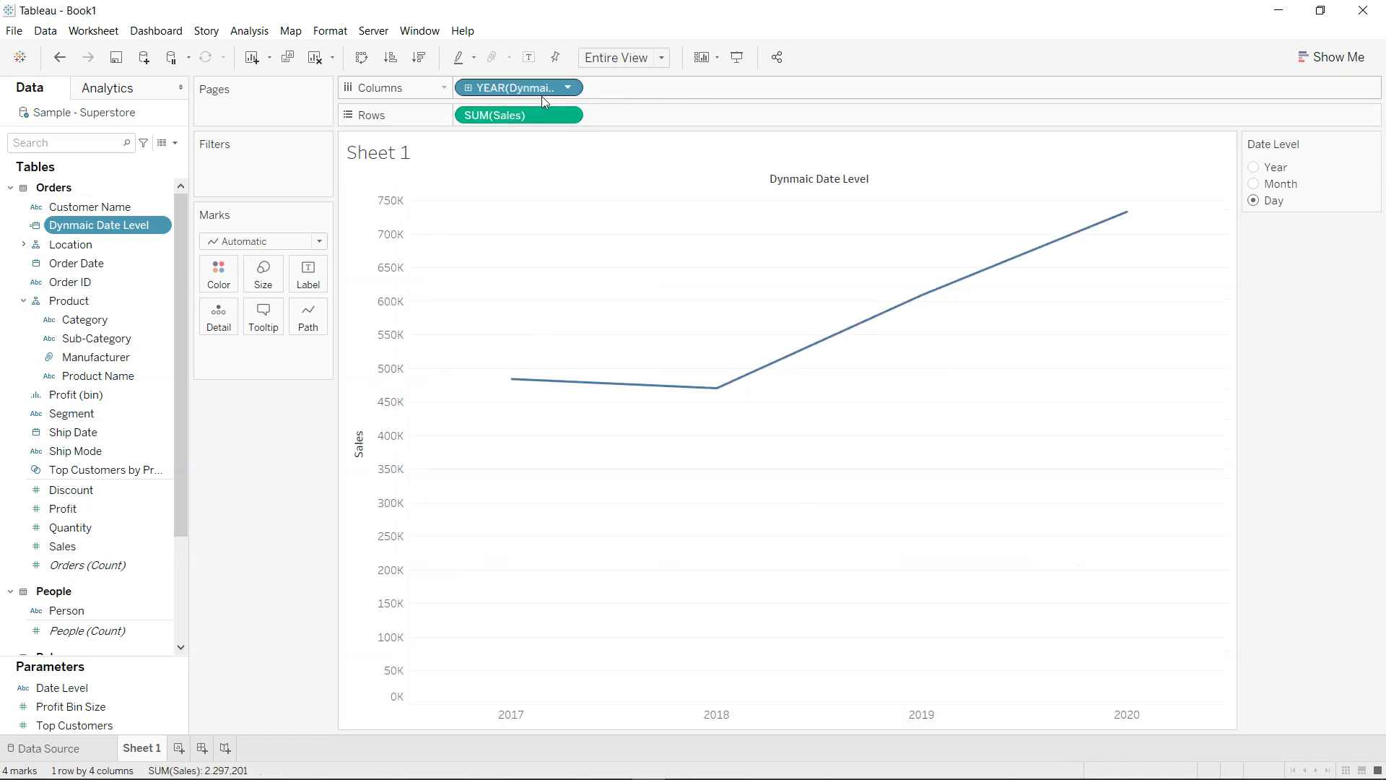
left_click(1253, 185)
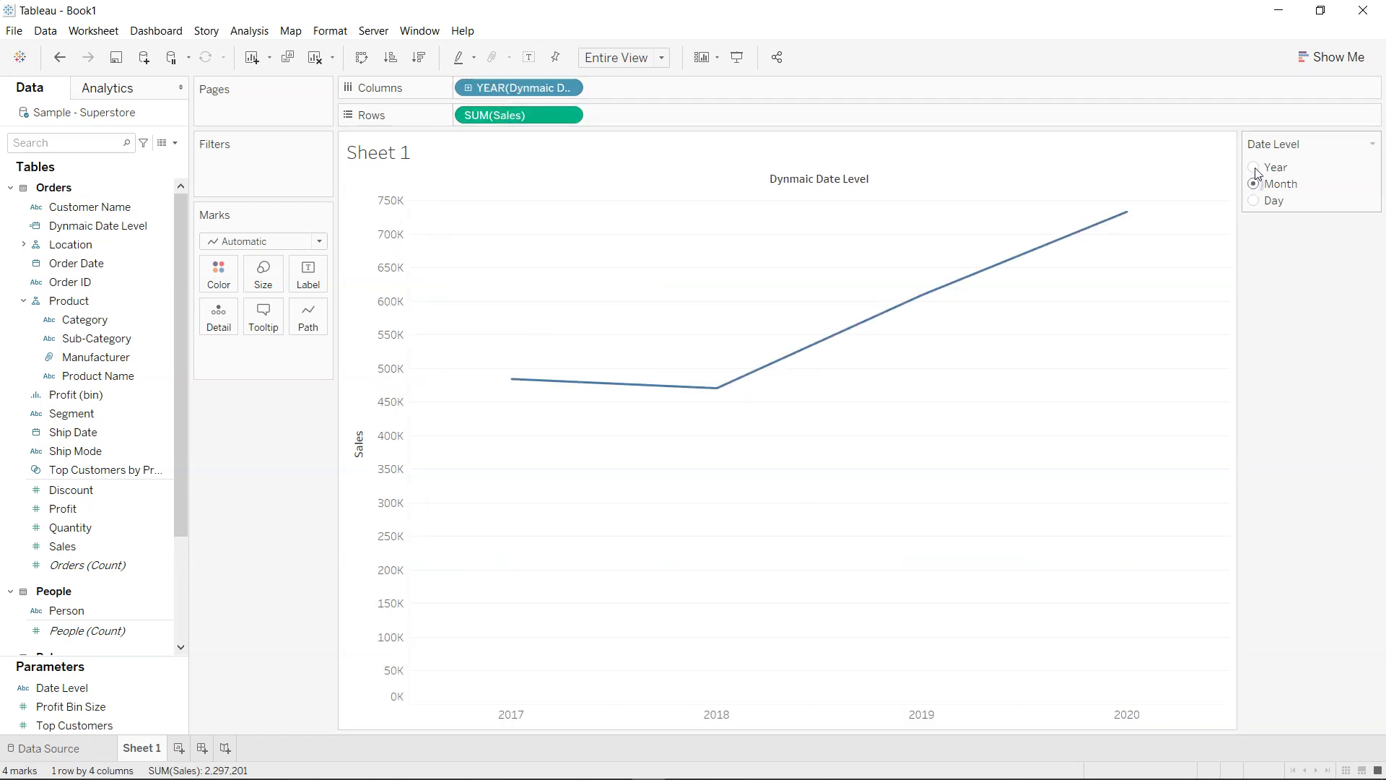
left_click(1256, 204)
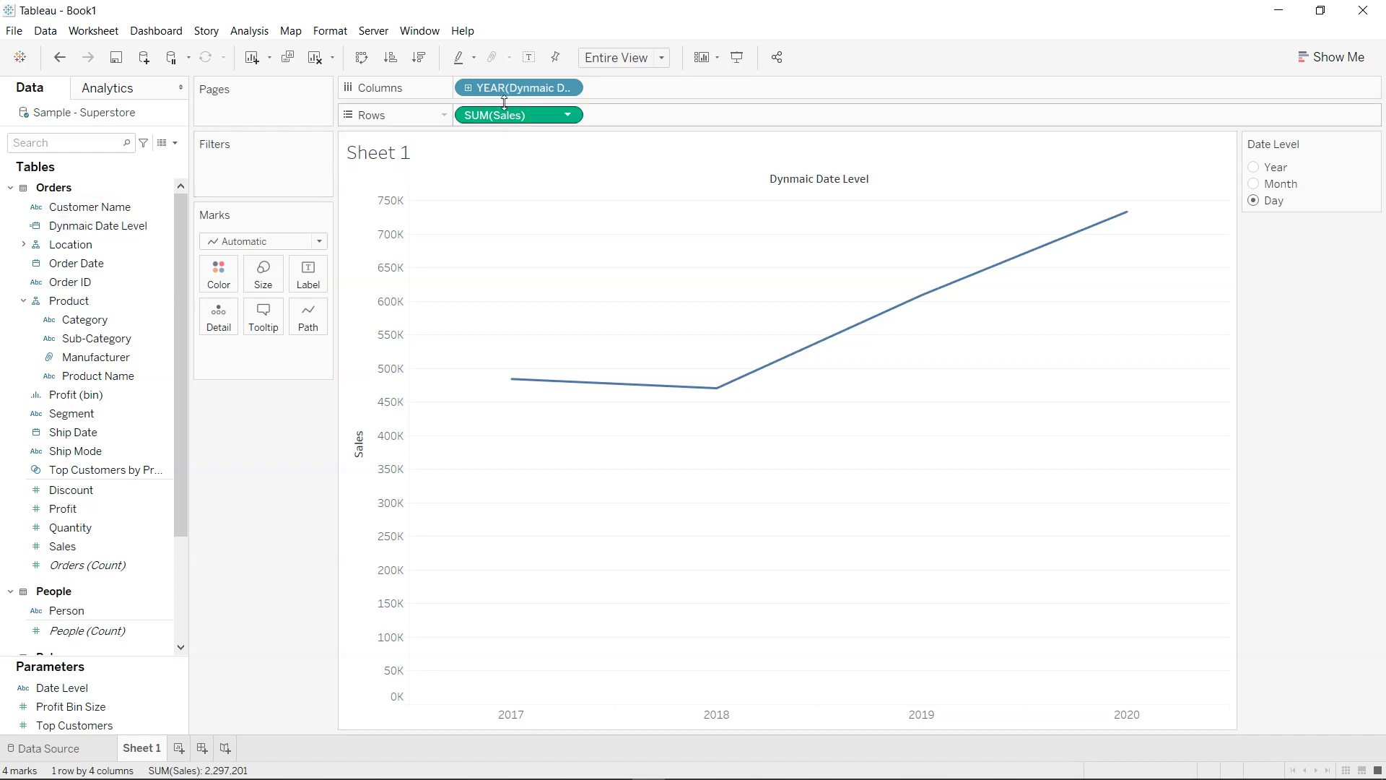
left_click(567, 88)
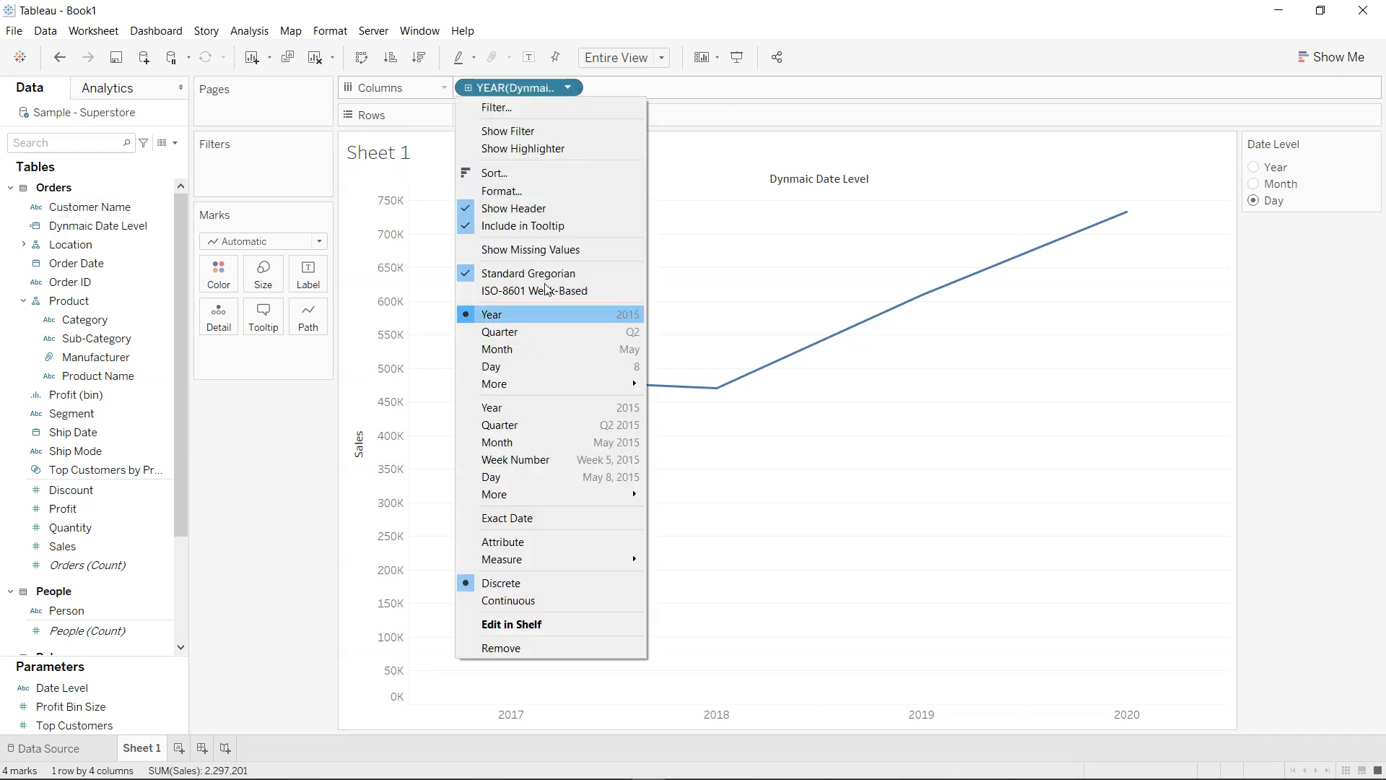
left_click(520, 519)
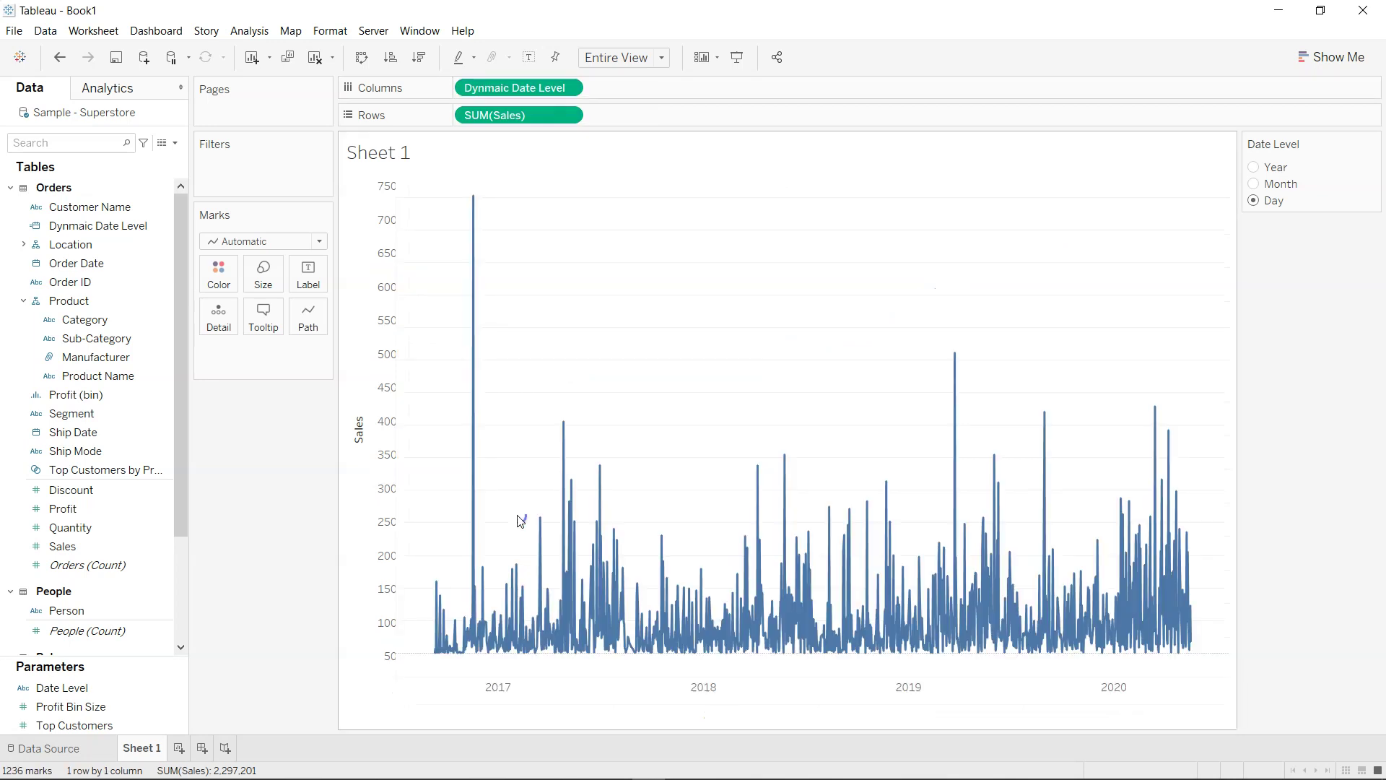
Step: Make the Columns date field discrete and set Date Level to Year for four yearly points
left_click(572, 88)
left_click(540, 547)
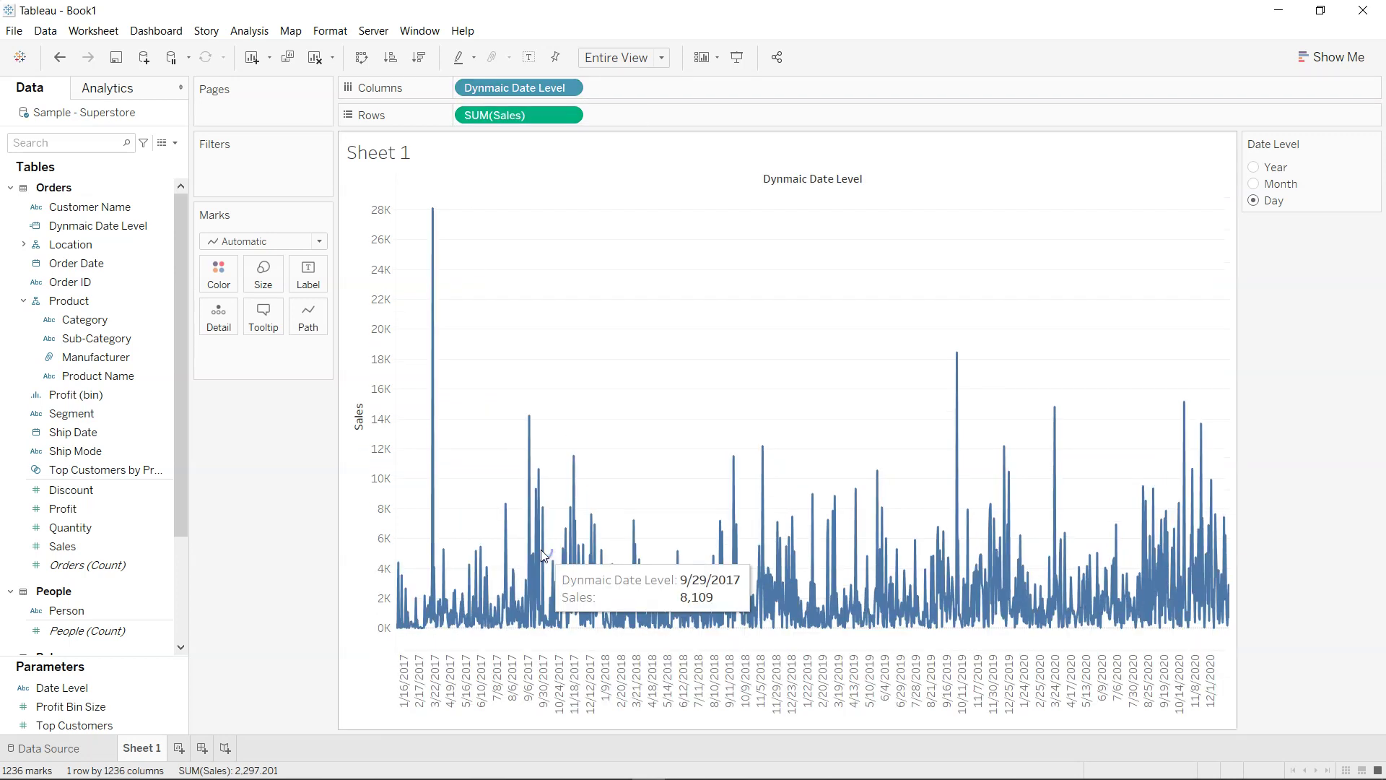
left_click(1254, 184)
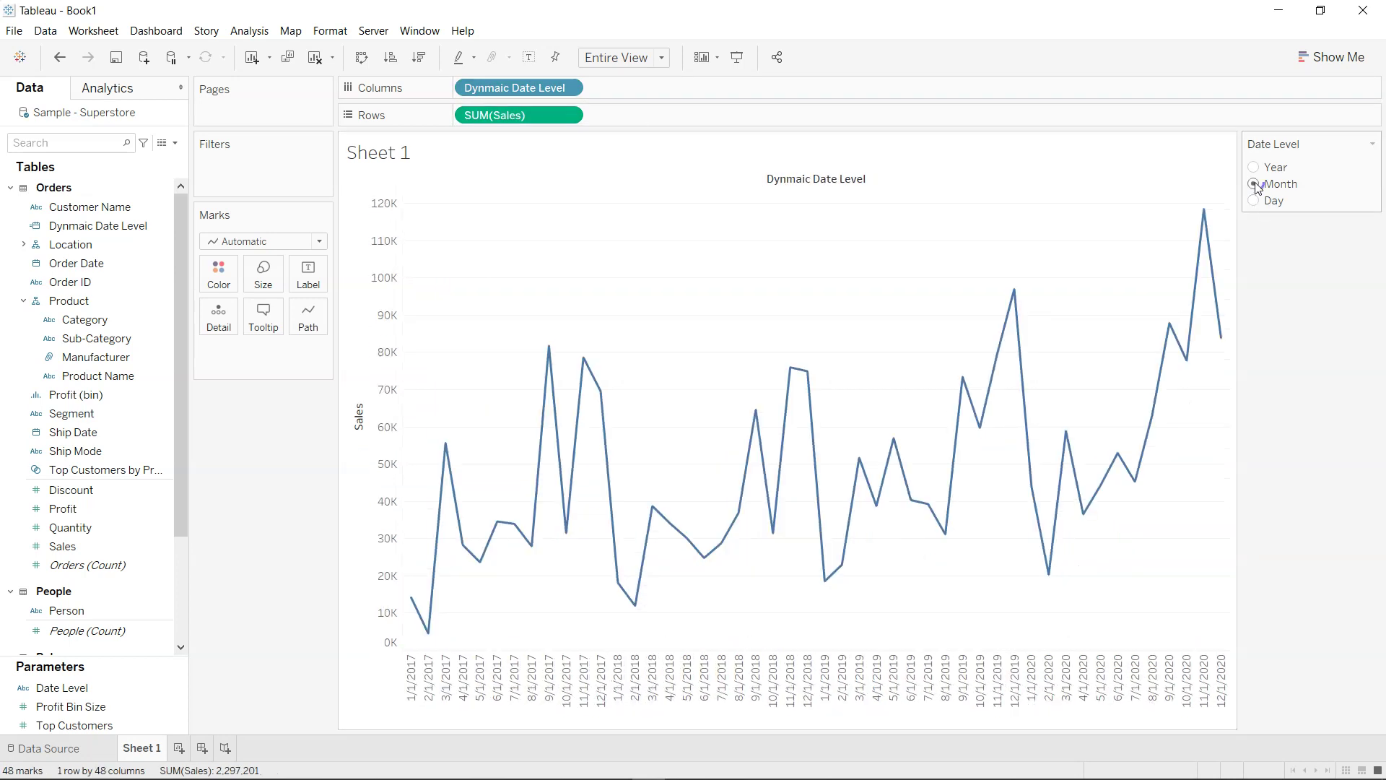
left_click(1254, 168)
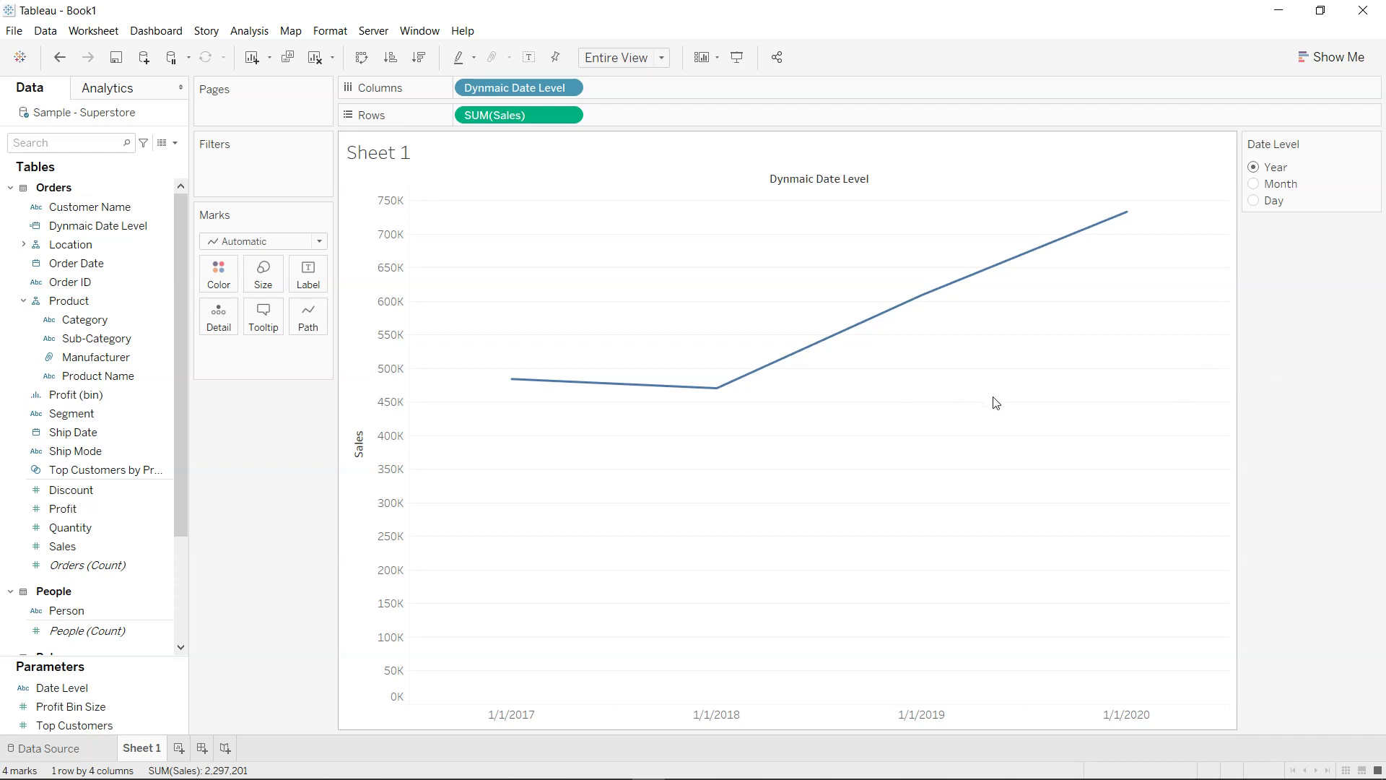
left_click(24, 722)
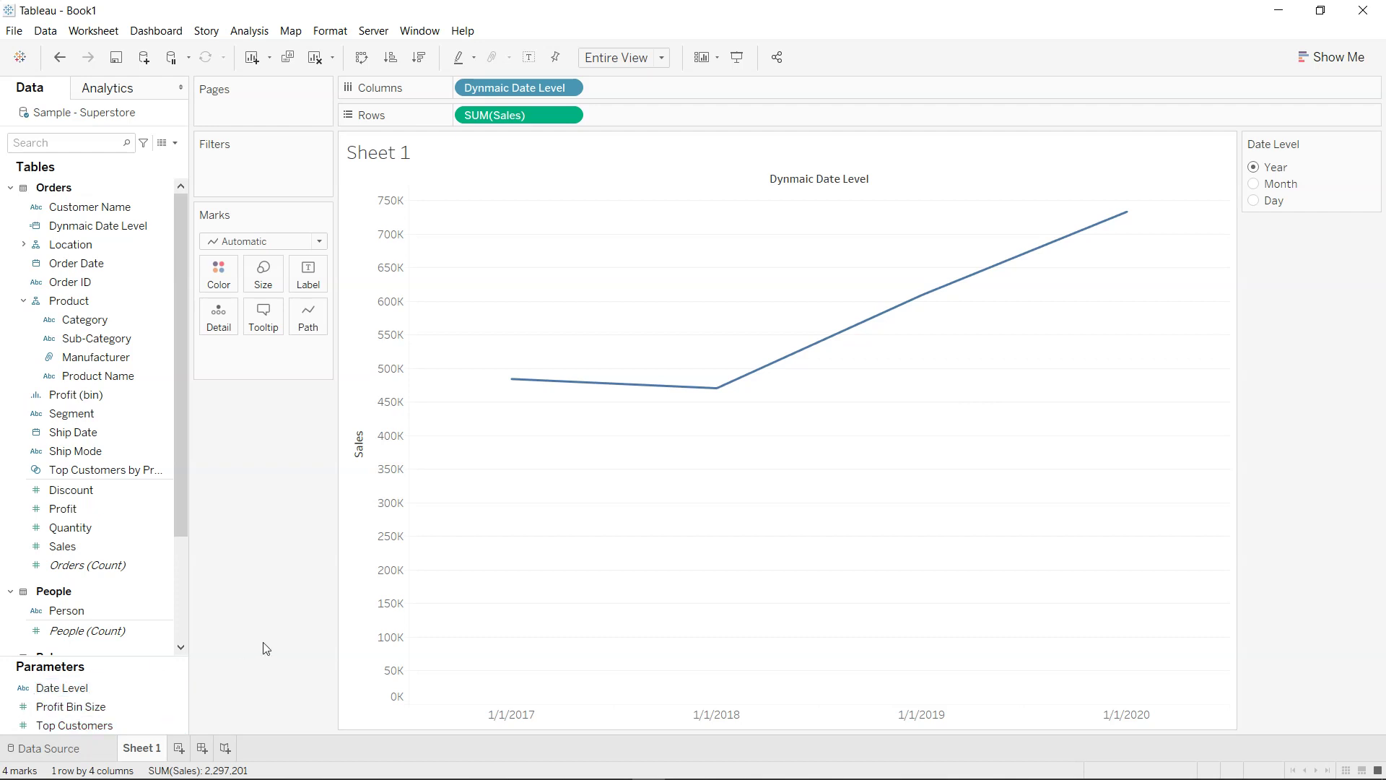